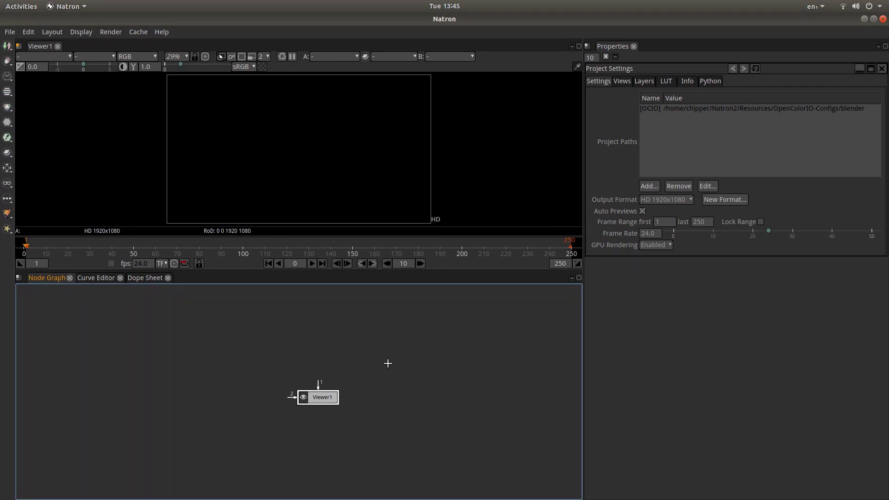
Create a Shadertoy1 node from the Filter menu, connected to Viewer1
{"action": "right_click", "coordinate": [377, 373]}
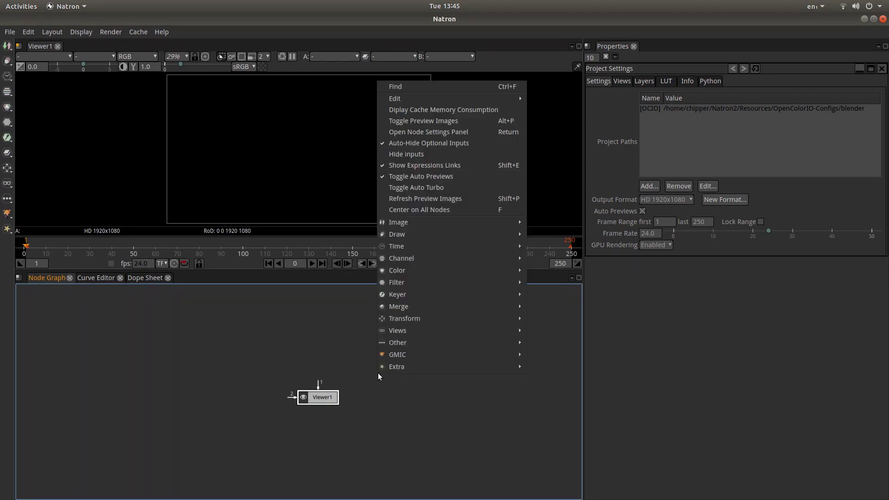
{"action": "mouse_move", "coordinate": [398, 282]}
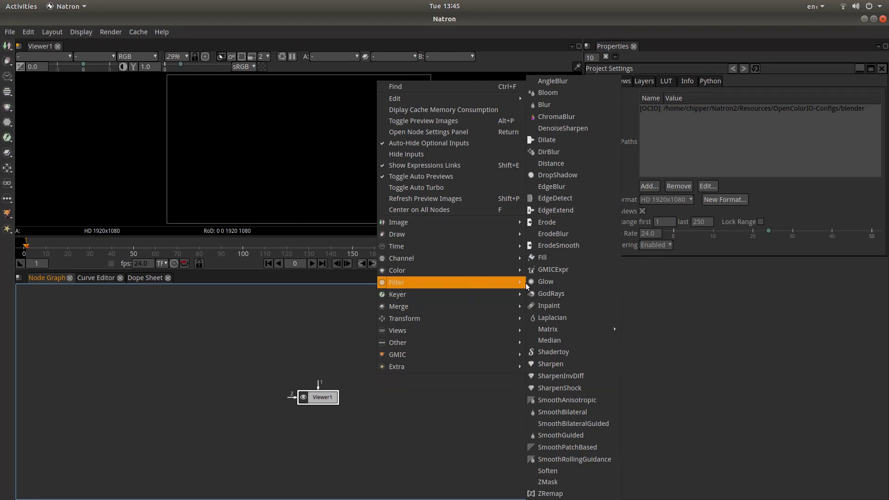
{"action": "left_click", "coordinate": [571, 351]}
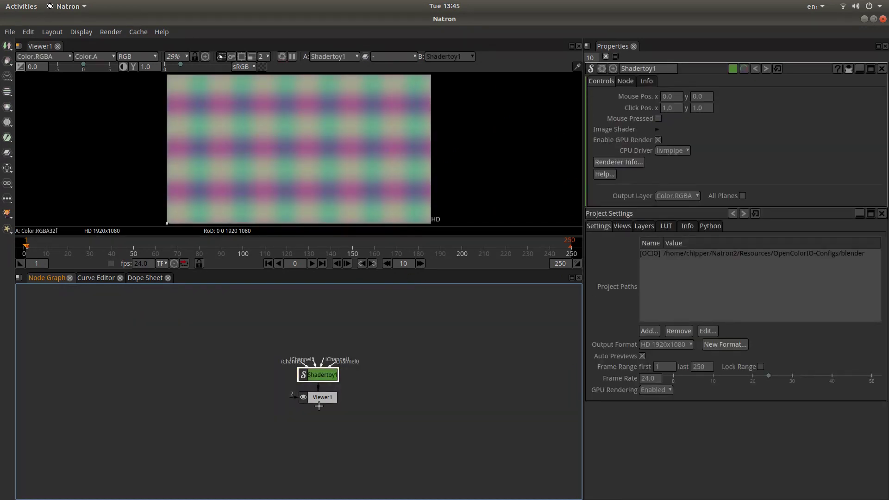
Place Viewer1 below Shadertoy1 and load the Star Tunnel image shader preset
{"action": "left_click_drag", "start_coordinate": [315, 398], "coordinate": [314, 425]}
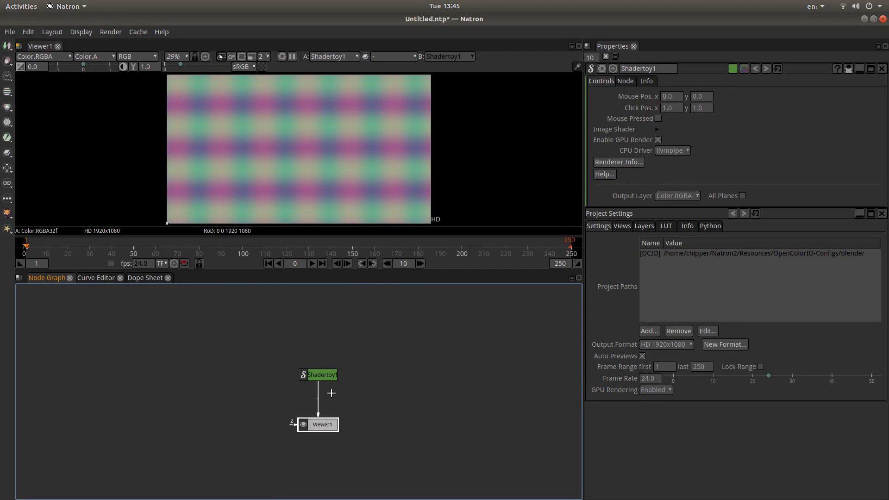
{"action": "left_click", "coordinate": [317, 375]}
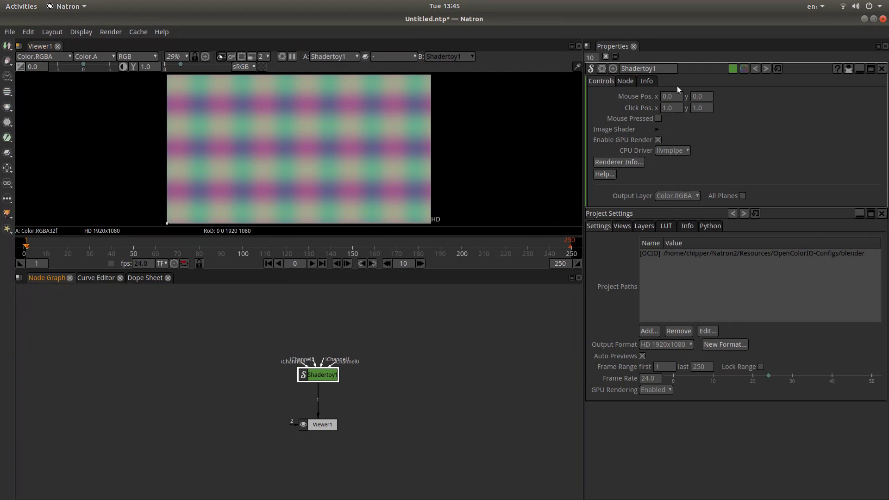
{"action": "left_click", "coordinate": [621, 129]}
{"action": "left_click", "coordinate": [656, 129]}
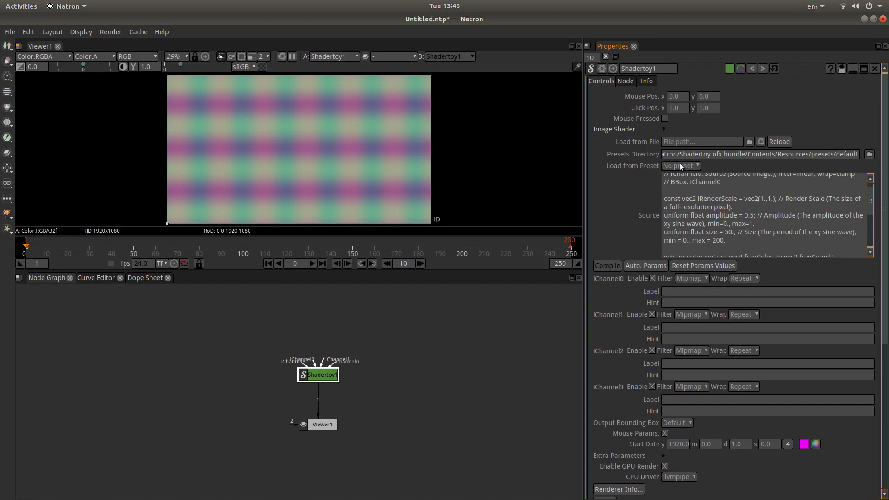
{"action": "left_click", "coordinate": [699, 166]}
{"action": "mouse_move", "coordinate": [686, 187]}
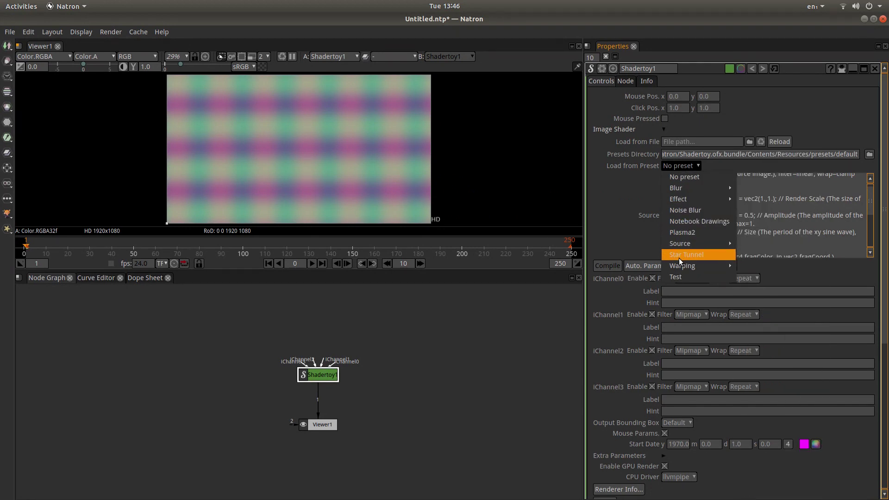
{"action": "left_click", "coordinate": [696, 253]}
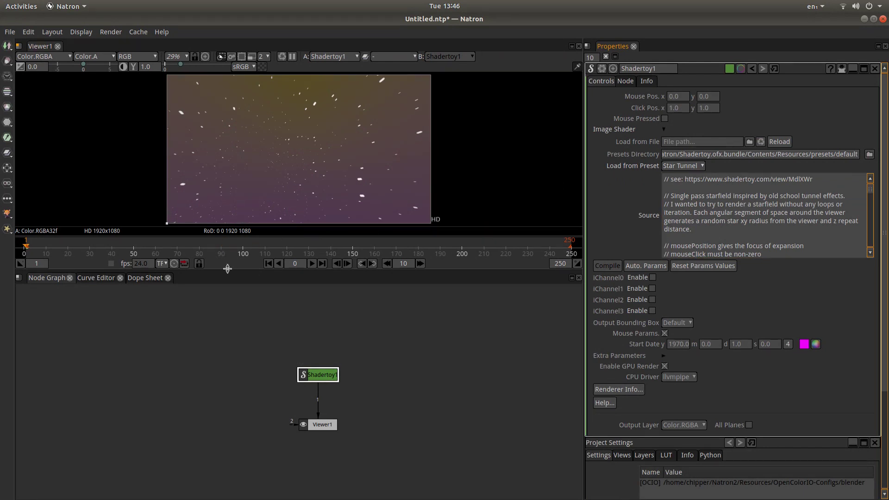
Enlarge the viewer, play the Star Tunnel animation, then stop at frame 1
{"action": "left_click_drag", "start_coordinate": [227, 269], "coordinate": [227, 329]}
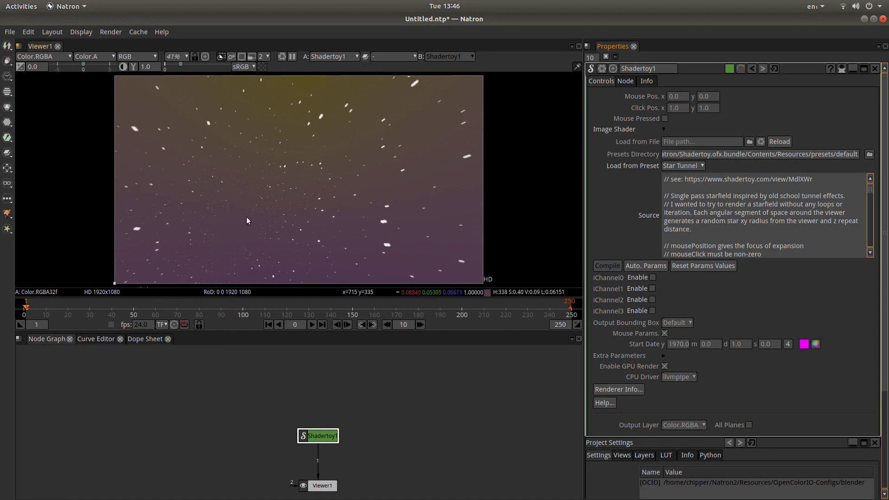
{"action": "left_click", "coordinate": [312, 324]}
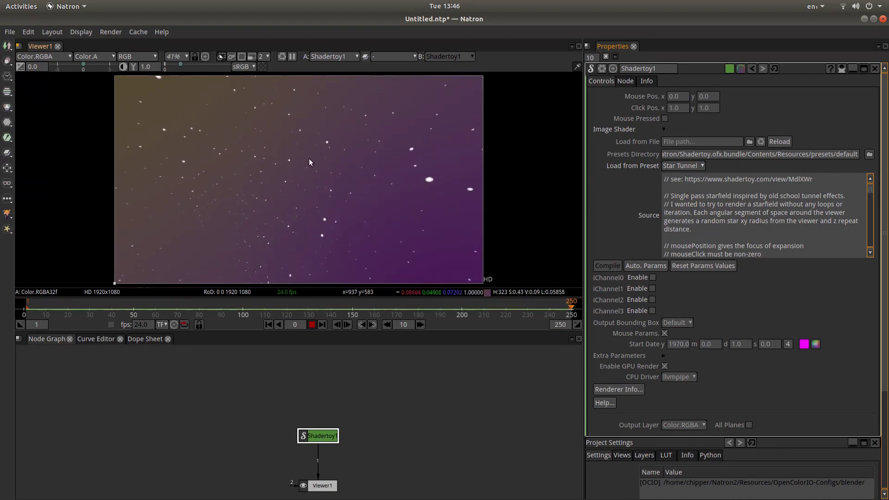
{"action": "left_click", "coordinate": [315, 325]}
{"action": "left_click", "coordinate": [268, 324]}
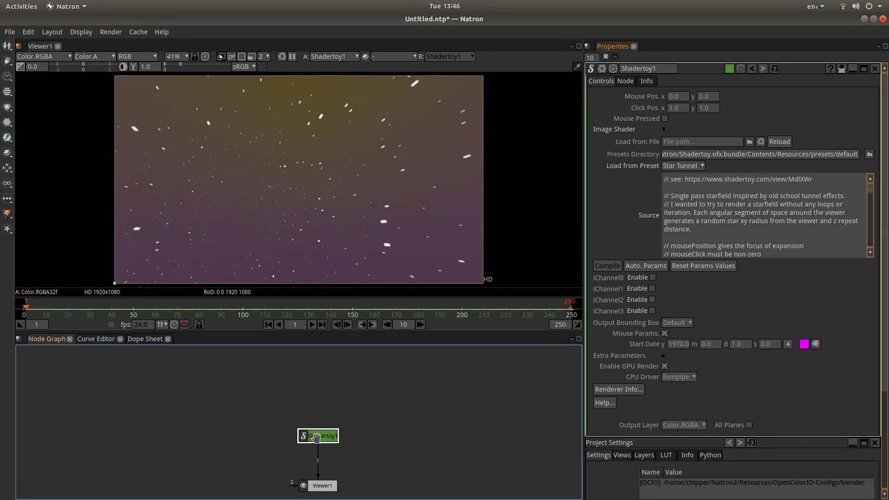
Move Shadertoy1 up and insert a Color > Grade node between it and Viewer1
{"action": "left_click_drag", "start_coordinate": [316, 438], "coordinate": [289, 380]}
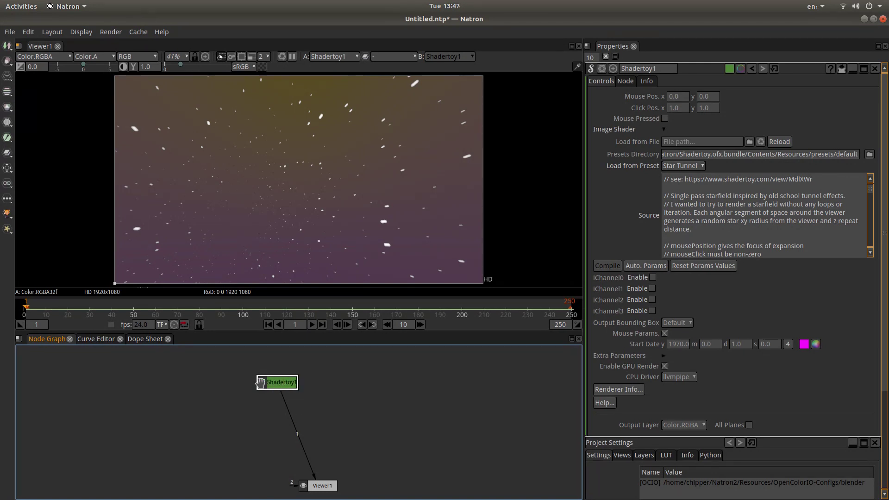
{"action": "right_click", "coordinate": [326, 383]}
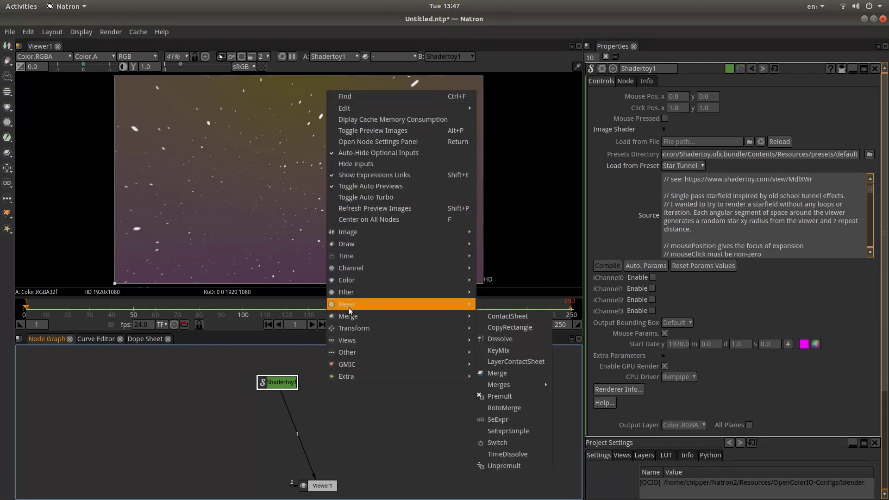
{"action": "mouse_move", "coordinate": [348, 282]}
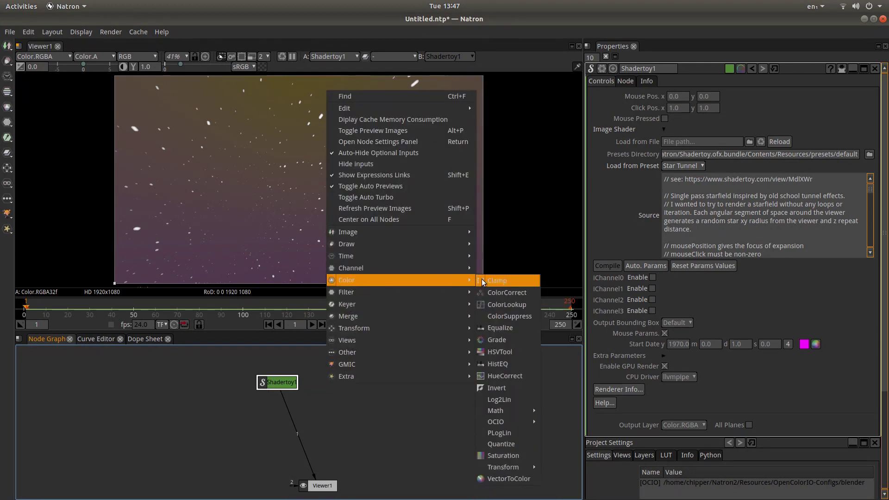
{"action": "mouse_move", "coordinate": [437, 291]}
{"action": "mouse_move", "coordinate": [402, 284]}
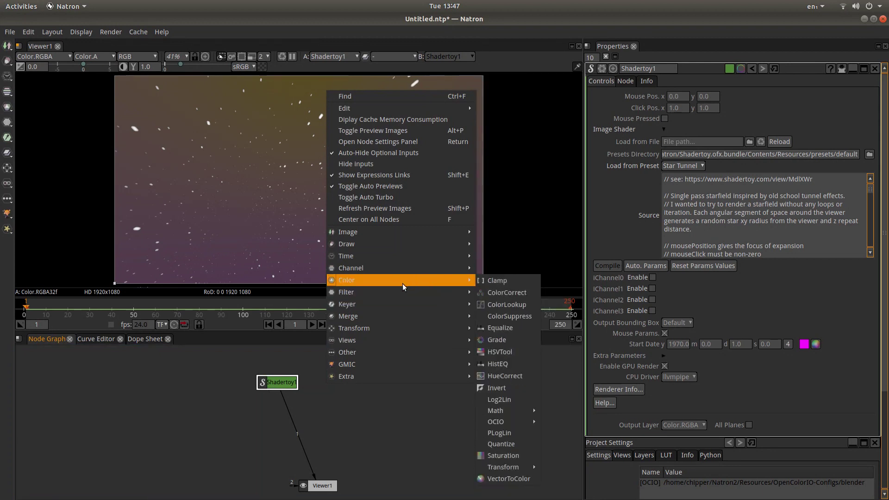
{"action": "left_click", "coordinate": [504, 341]}
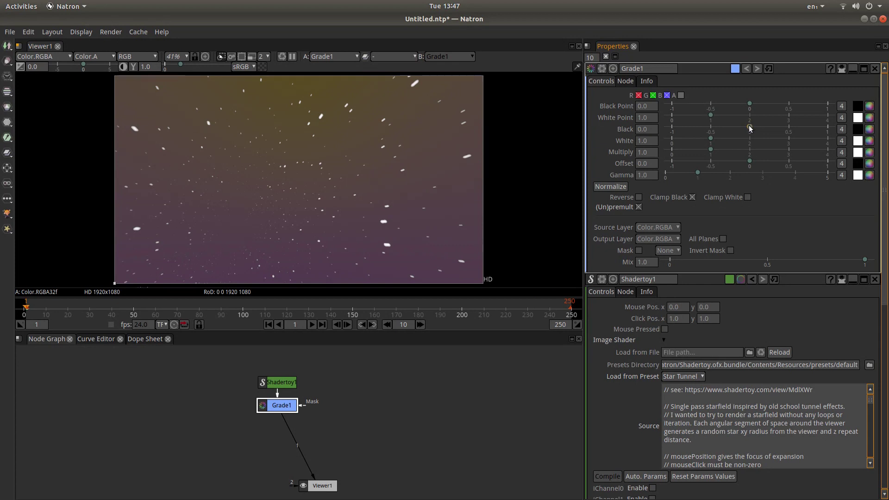
{"action": "left_click_drag", "start_coordinate": [750, 128], "coordinate": [734, 131]}
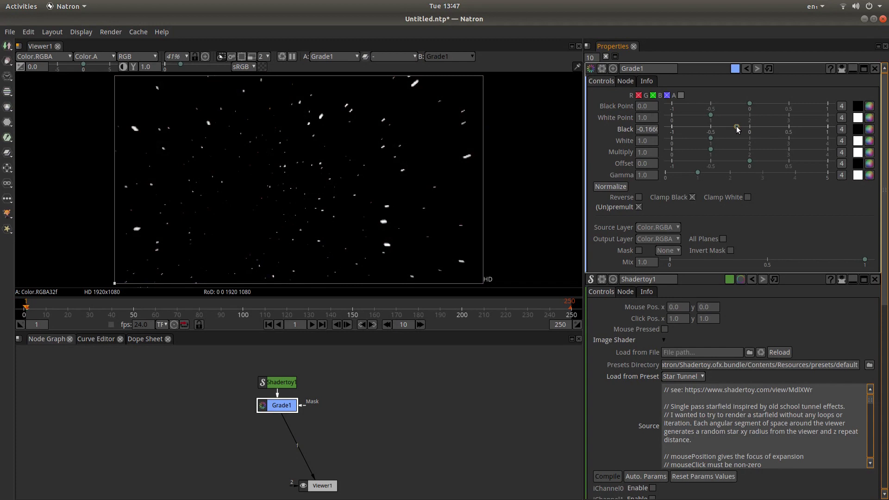
{"action": "mouse_move", "coordinate": [736, 126]}
{"action": "left_mouse_down"}
{"action": "mouse_move", "coordinate": [744, 126]}
{"action": "mouse_move", "coordinate": [729, 129]}
{"action": "left_mouse_up"}
{"action": "left_click", "coordinate": [651, 143]}
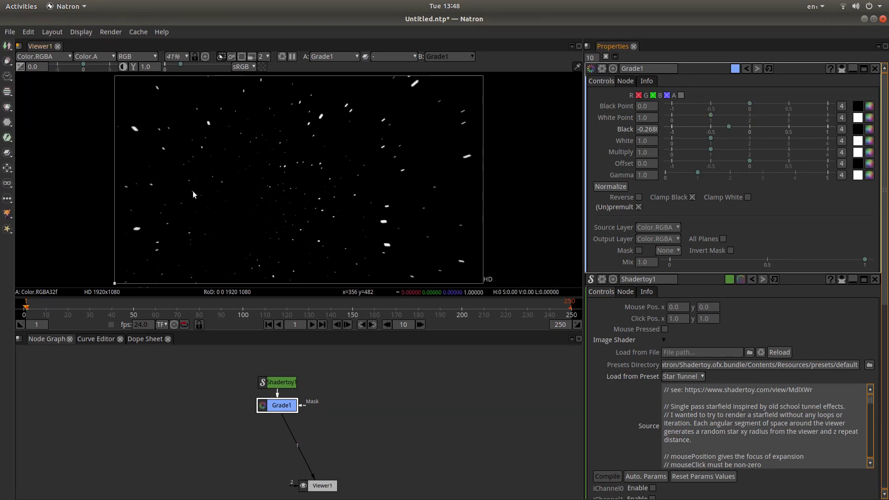
Play the darkened starfield, return to frame 1, and extend the playback range to 250
{"action": "left_click", "coordinate": [311, 324]}
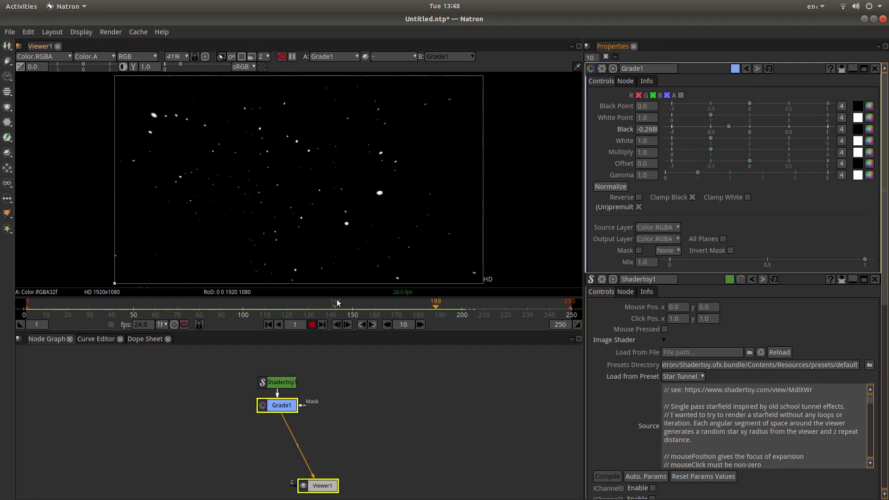
{"action": "left_click", "coordinate": [312, 324]}
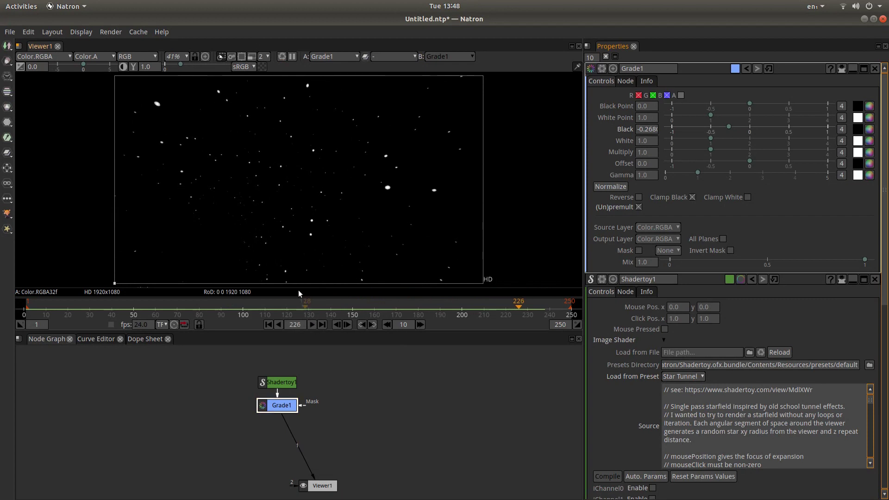
{"action": "left_click", "coordinate": [268, 324]}
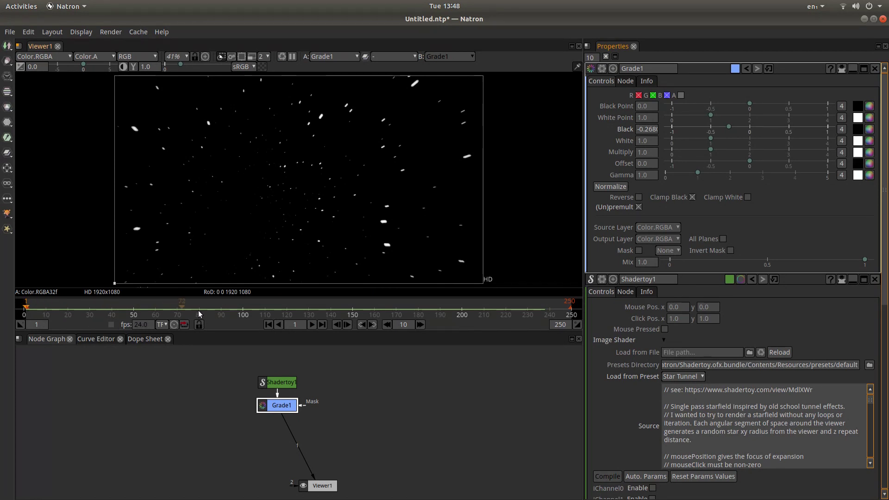
{"action": "left_click_drag", "start_coordinate": [550, 304], "coordinate": [572, 309]}
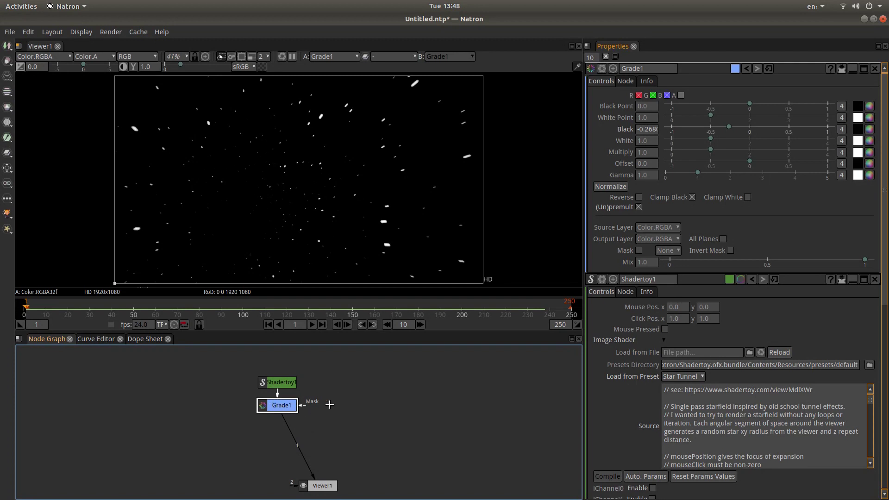
Add an Image > Write node after Grade1
{"action": "right_click", "coordinate": [351, 398]}
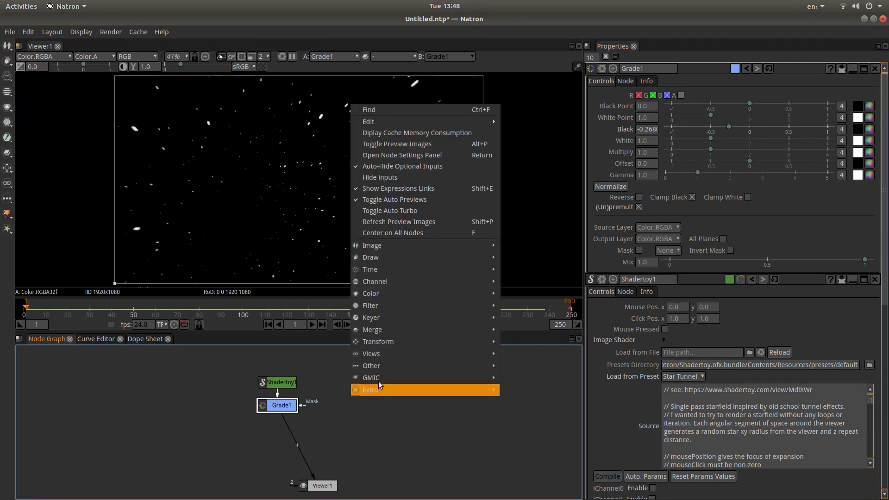
{"action": "mouse_move", "coordinate": [392, 245]}
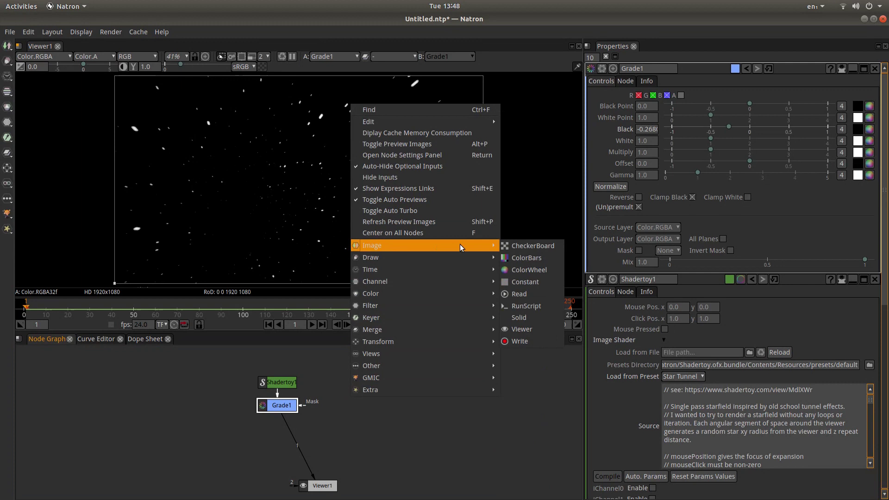
{"action": "left_click", "coordinate": [528, 340]}
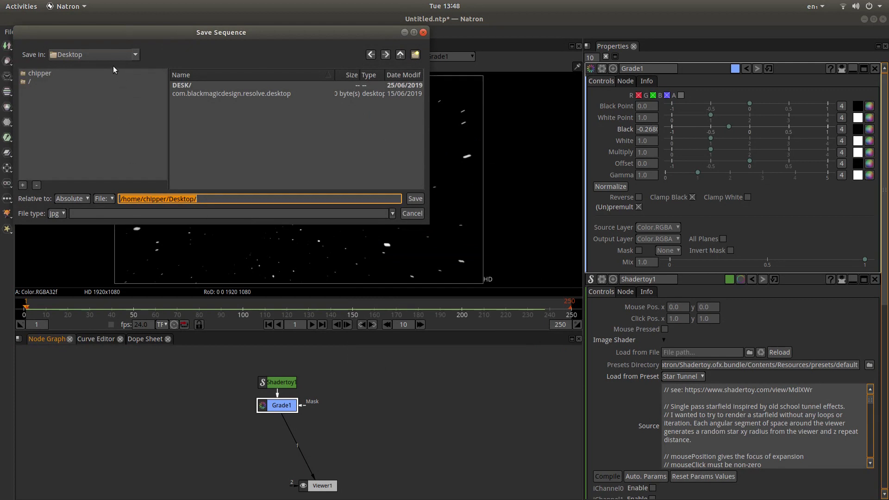
Set the output to Desktop, file type avi, and name it STARS.avi
{"action": "left_click", "coordinate": [134, 55]}
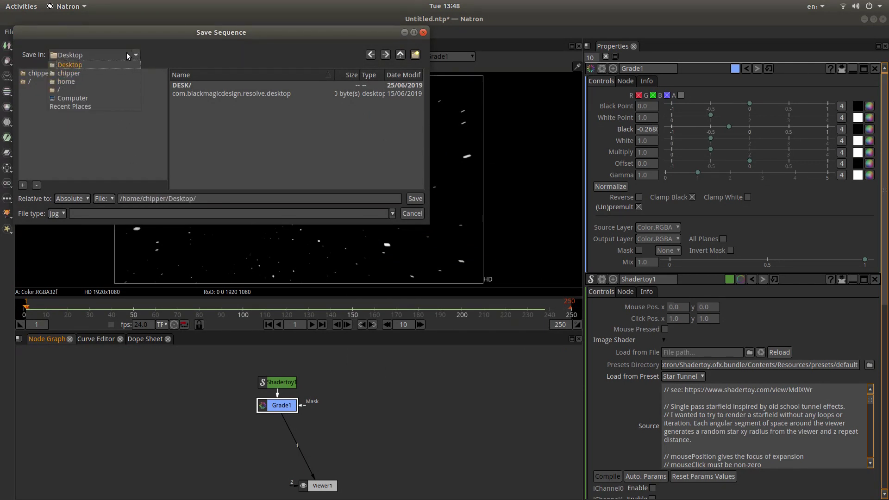
{"action": "left_click", "coordinate": [78, 58]}
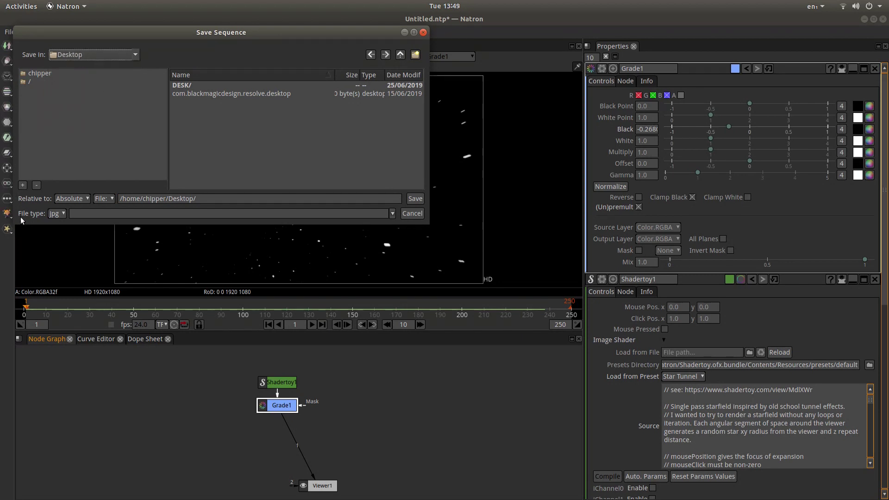
{"action": "left_click", "coordinate": [59, 214]}
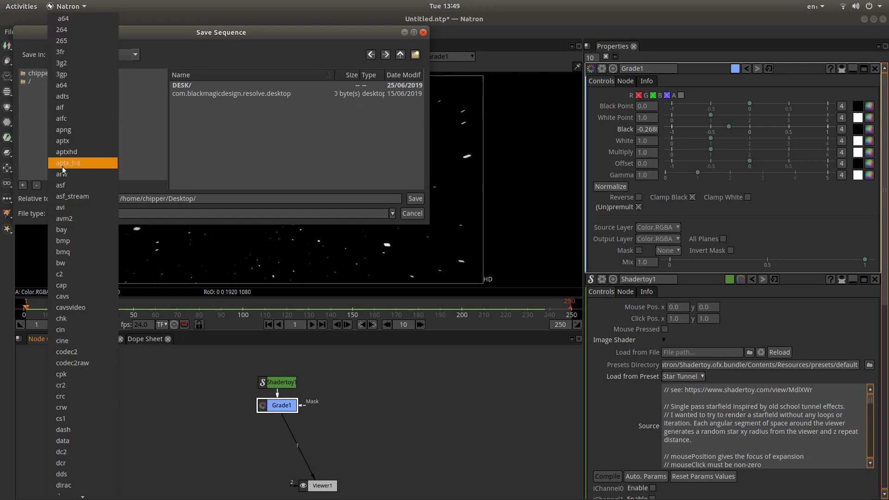
{"action": "left_click", "coordinate": [70, 208]}
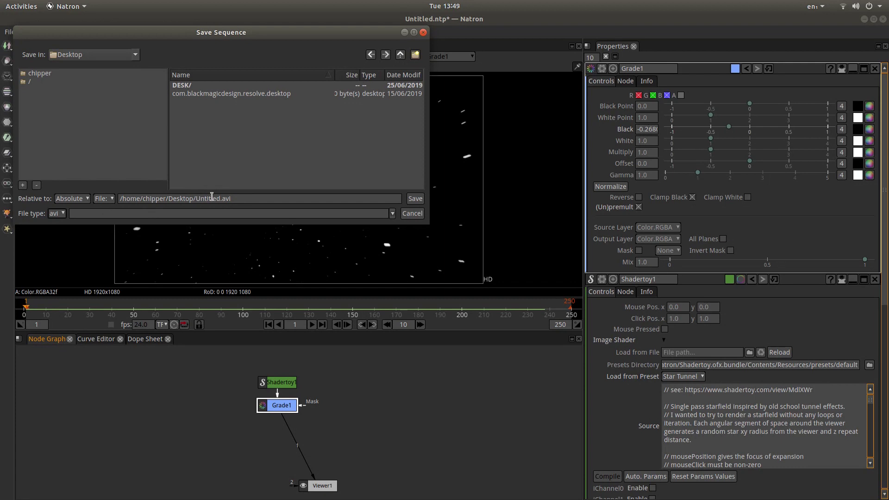
{"action": "left_click_drag", "start_coordinate": [220, 199], "coordinate": [201, 199]}
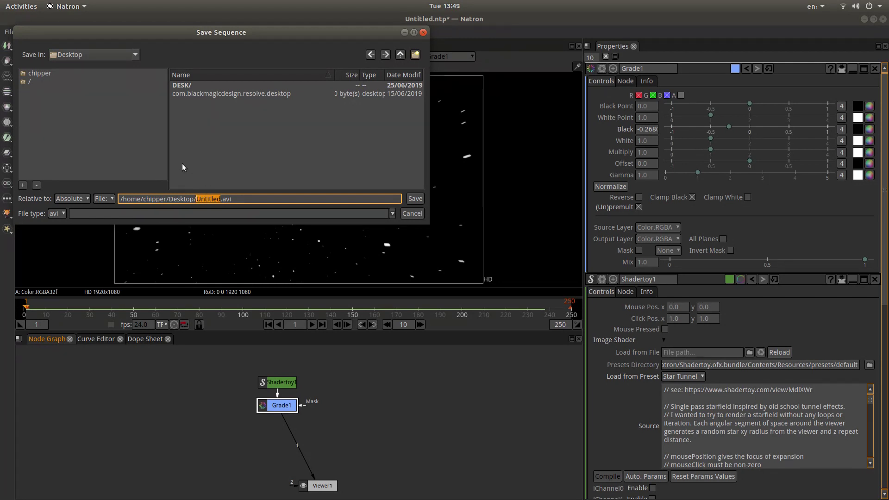
{"action": "type", "text": "STARS"}
Save the STARS.avi output and render frames 1–250 from Write1
{"action": "left_click", "coordinate": [414, 198]}
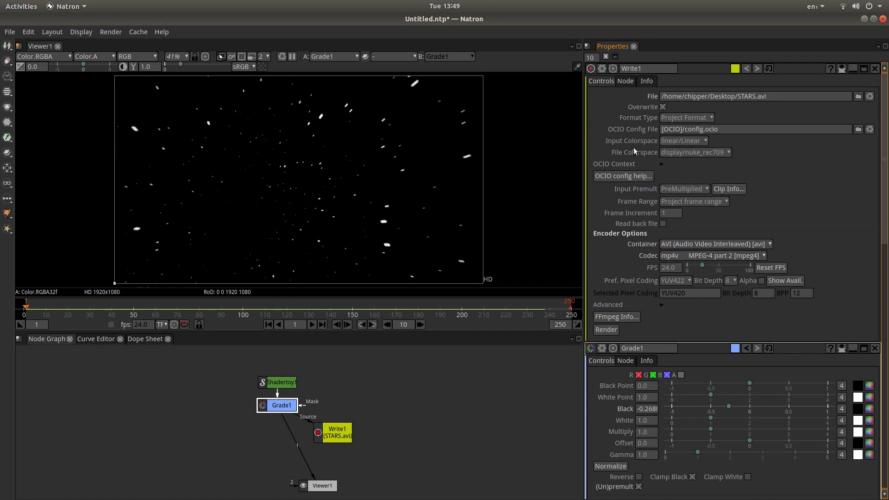
{"action": "left_click", "coordinate": [612, 331]}
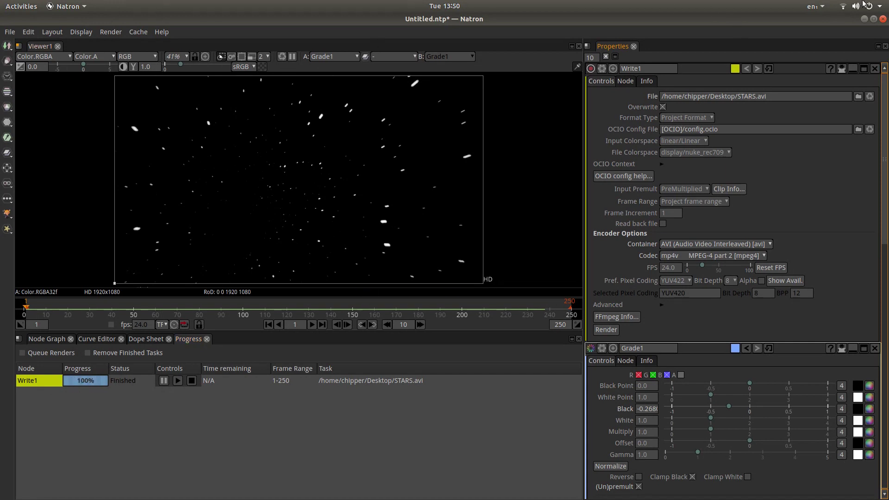
Minimize Natron and open STARS.avi from the desktop in Videos
{"action": "left_click", "coordinate": [864, 19]}
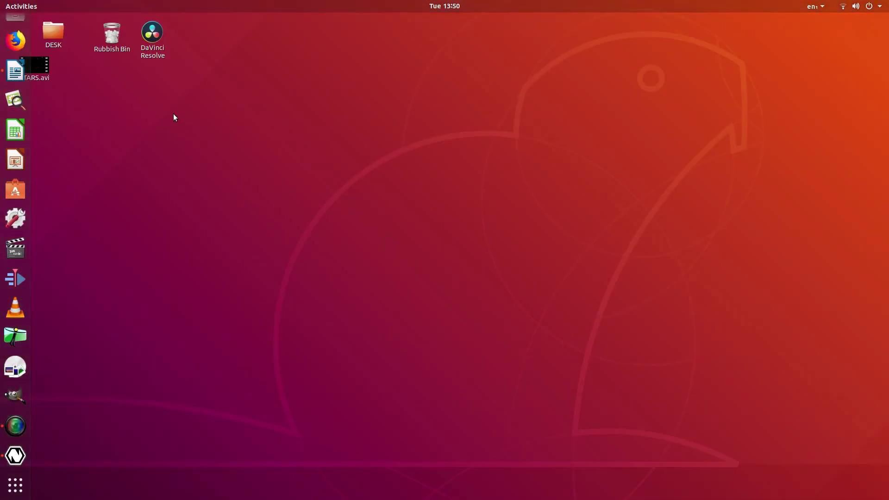
{"action": "key", "text": "Return"}
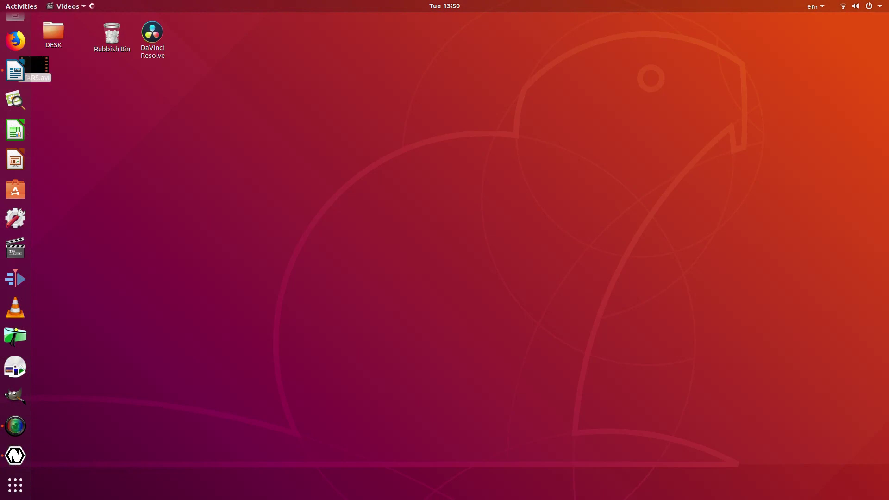